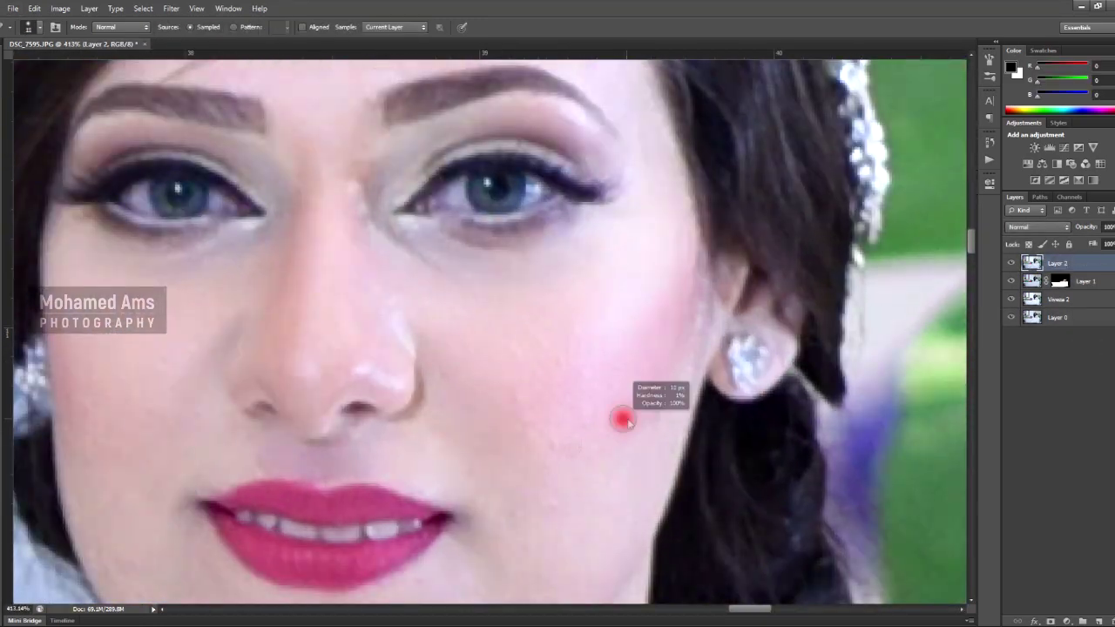
Clean up the blemishes on the bride's face and the skin marks on her upper arm and elbow with small retouching brushes.
scroll(503, 316, down, 3)
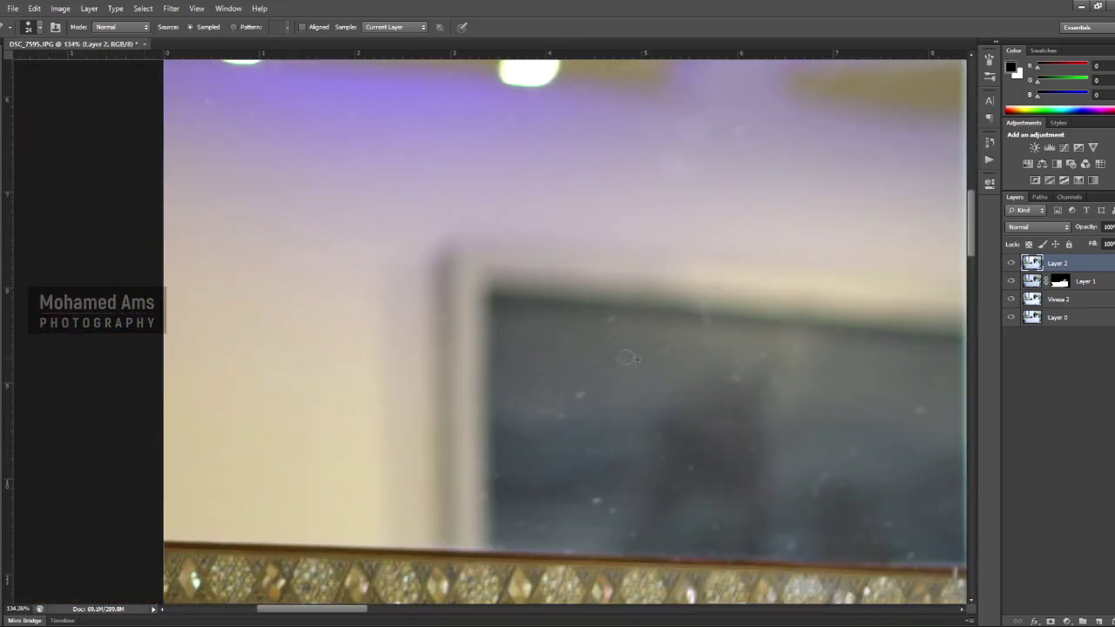
scroll(595, 497, right, 5)
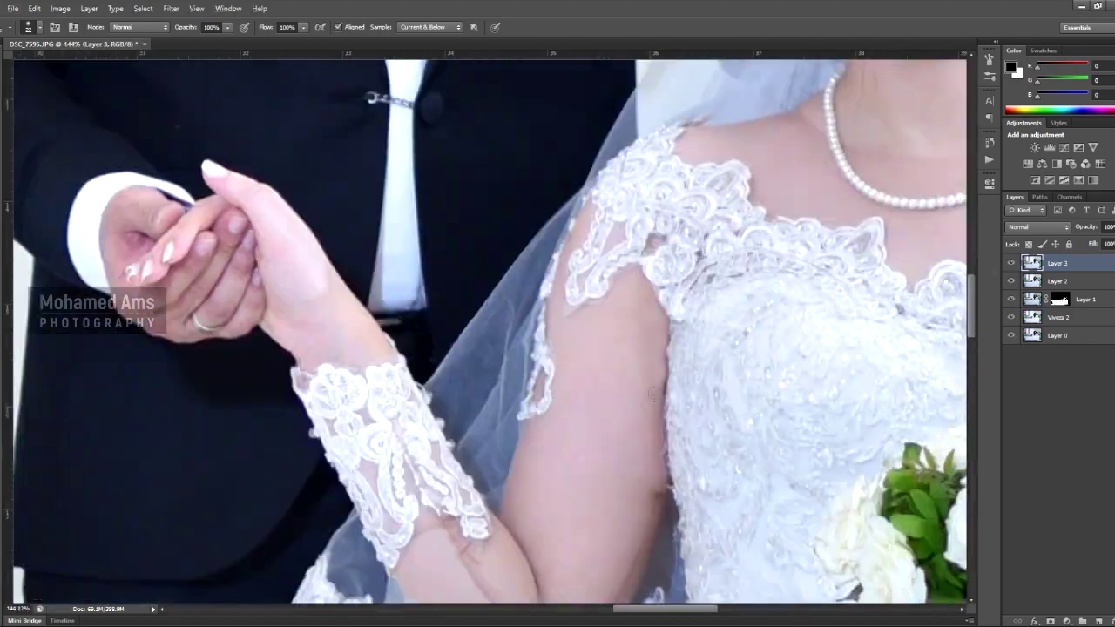
scroll(653, 393, up, 5)
alt+right_click(674, 324)
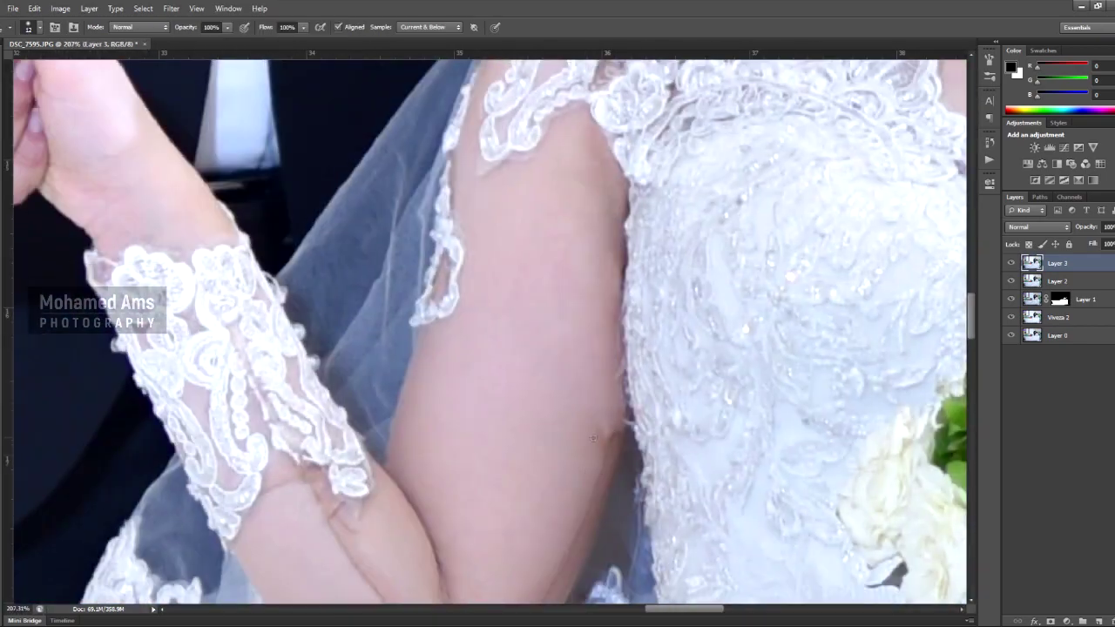
scroll(418, 538, up, 3)
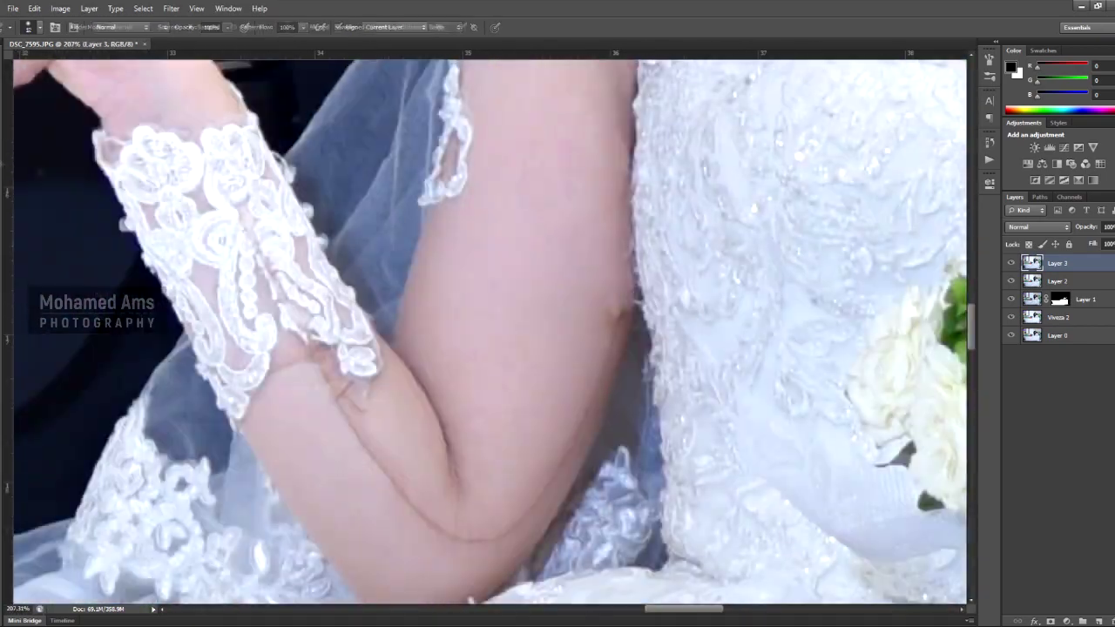
key(j)
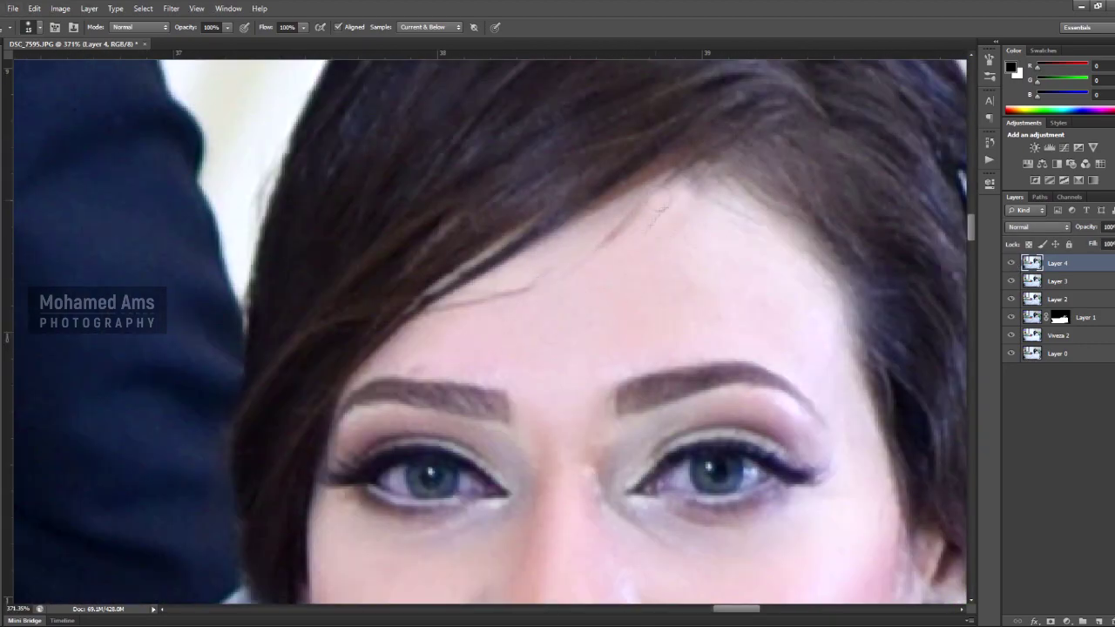
Remove the stray hairs across the bride's forehead with a smaller Clone Stamp brush on the new layer copy.
key(bracketleft)
scroll(504, 288, up, 3)
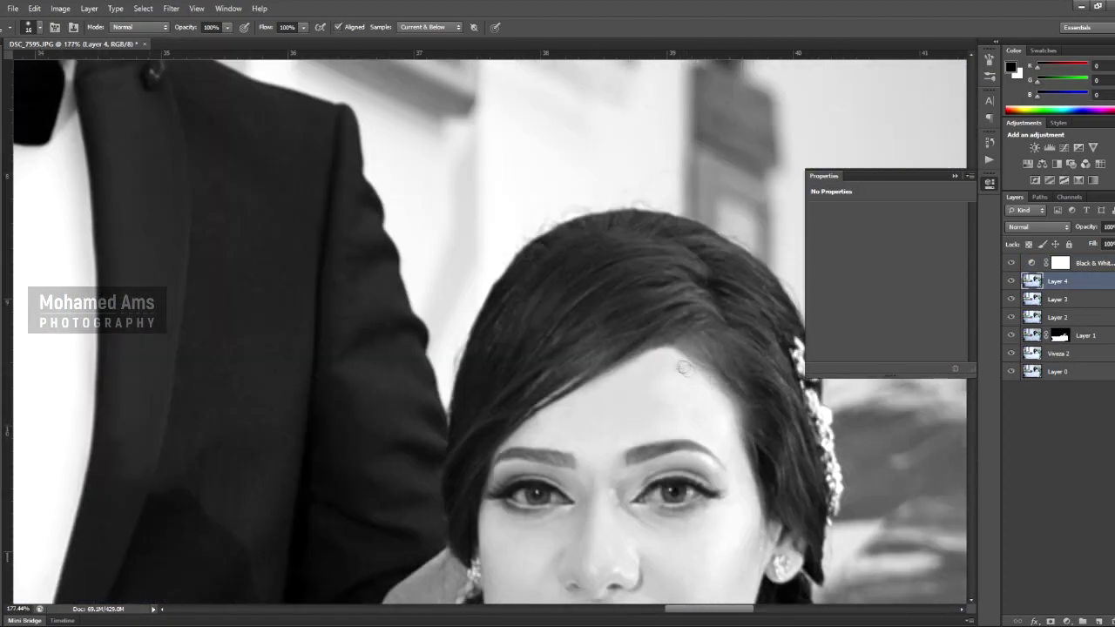
scroll(684, 367, up, 2)
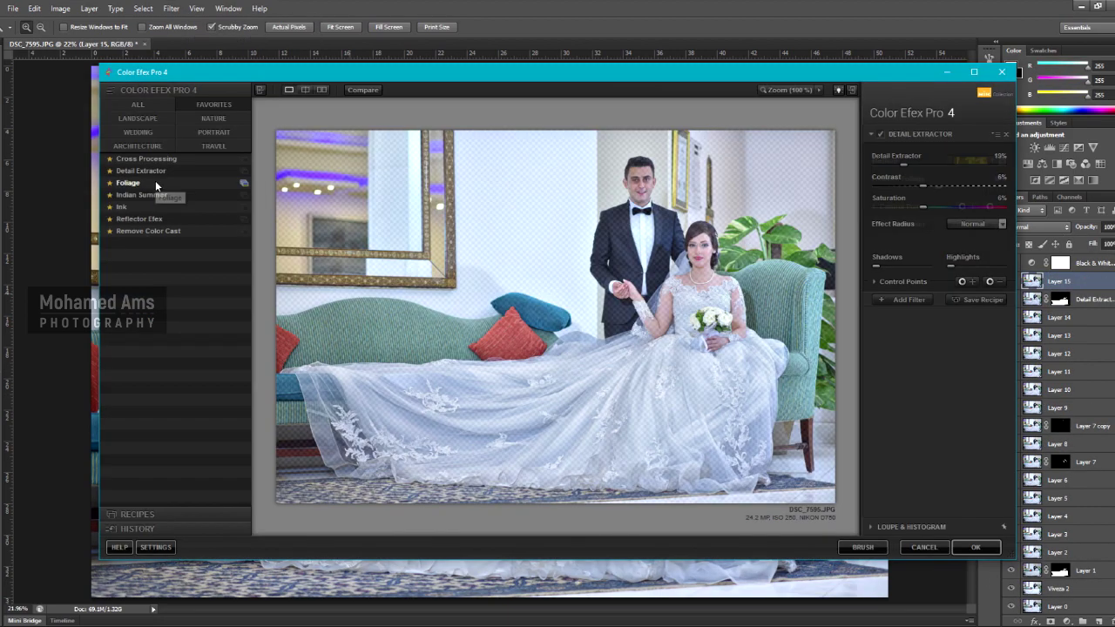
Apply the Color Efex Pro 4 Foliage filter and a Viveza 2 adjustment to the merged photo layers.
click(128, 183)
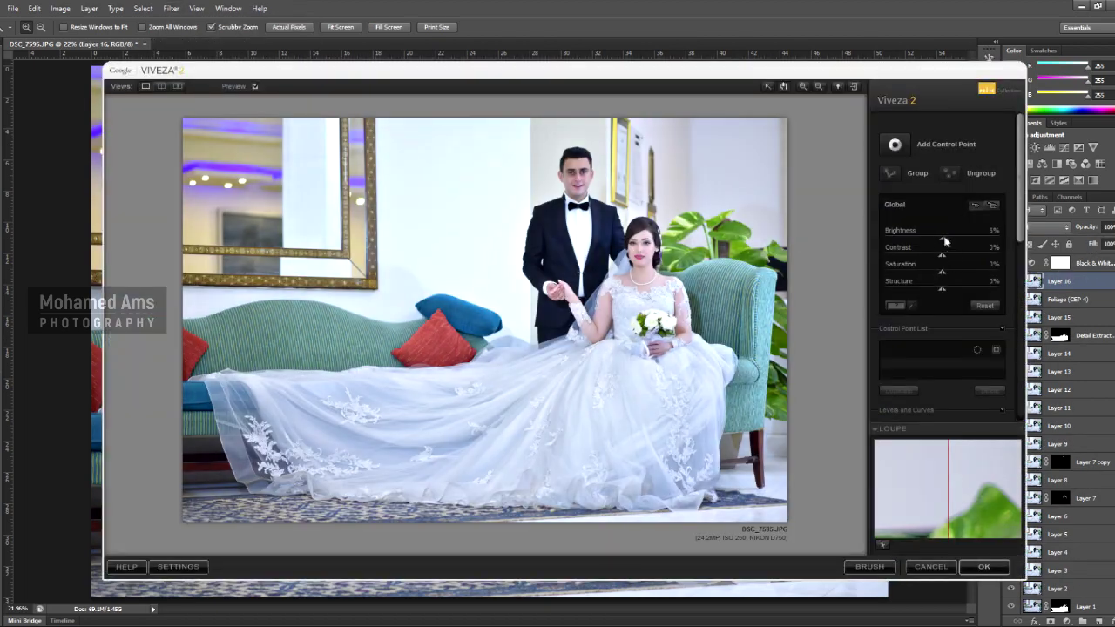
click(983, 566)
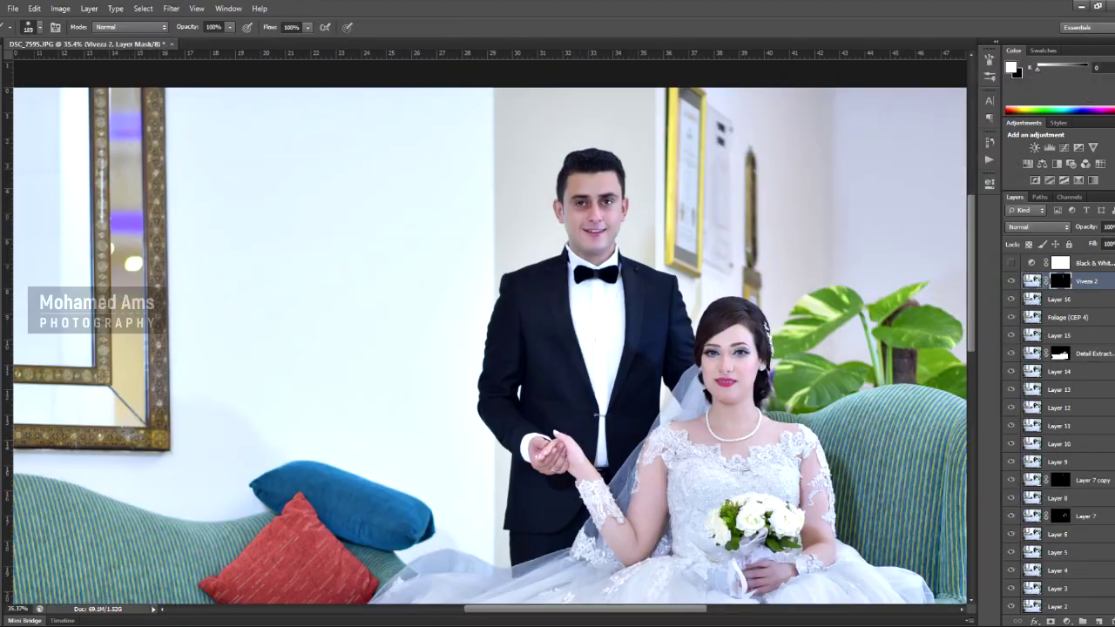
Trace a lasso selection along the inner edge of the mirror frame's lower bar.
scroll(644, 348, down, 2)
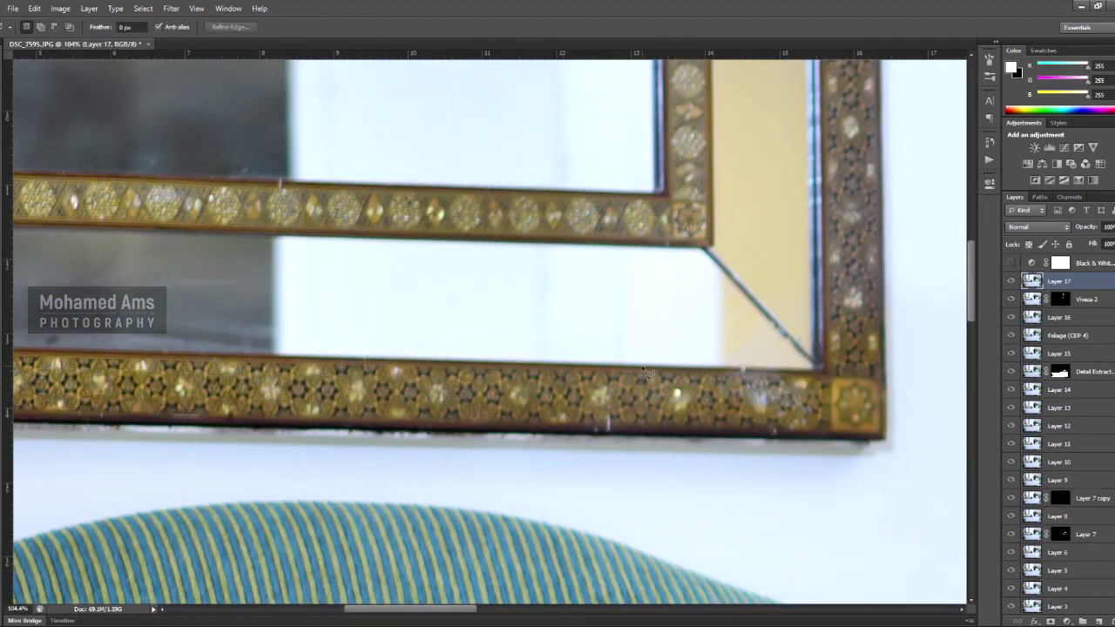
drag(339, 364, 707, 380)
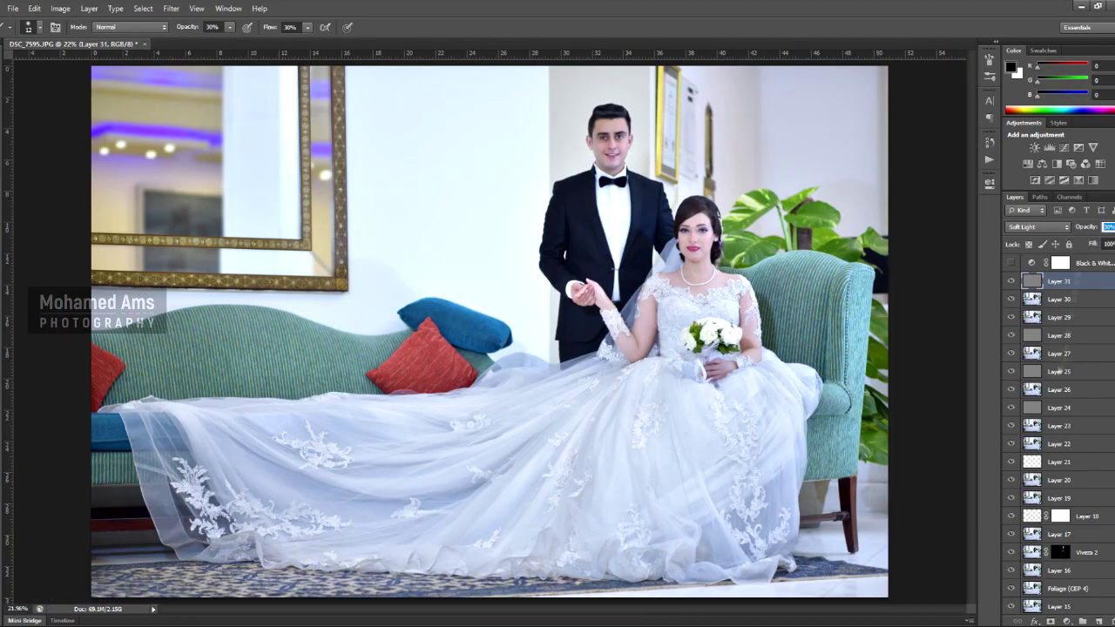
Add a gray-filled Soft Light layer and dodge and burn the bride's eyes and lashes with a 30% brush.
scroll(1045, 436, down, 5)
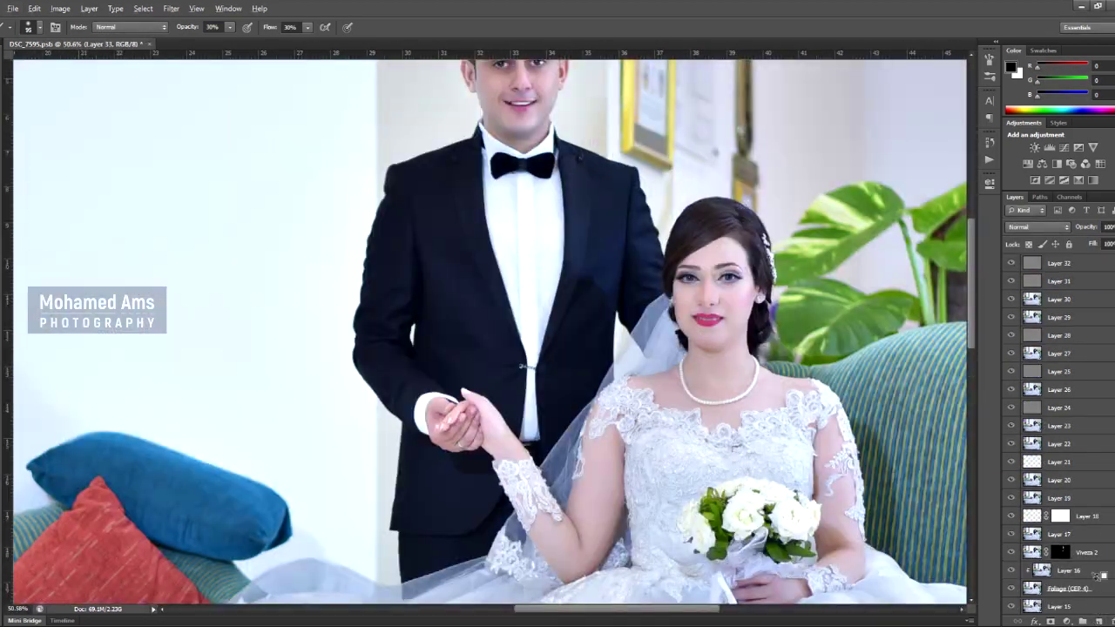
key(ctrl+shift+n)
key(Return)
scroll(748, 264, up, 10)
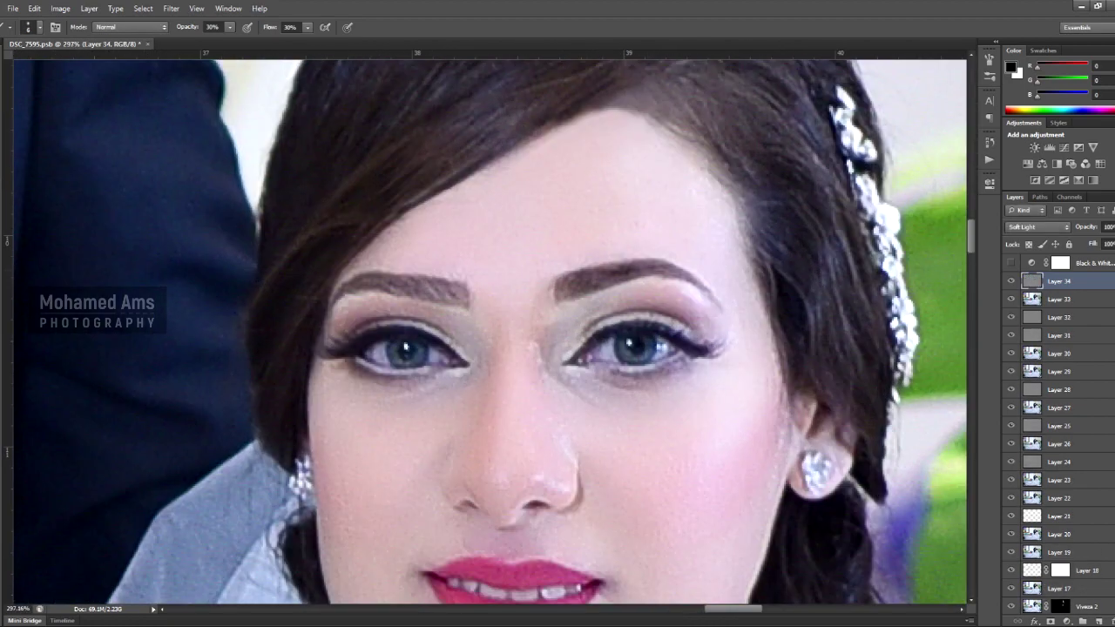
drag(446, 262, 657, 254)
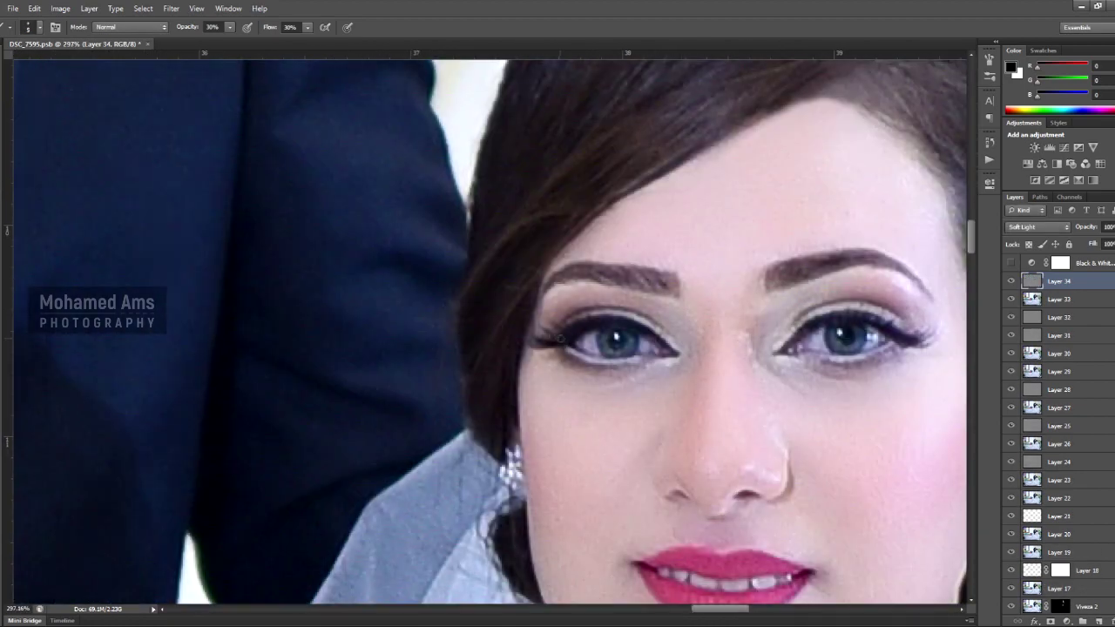
scroll(487, 331, right, 5)
scroll(148, 299, up, 2)
key(x)
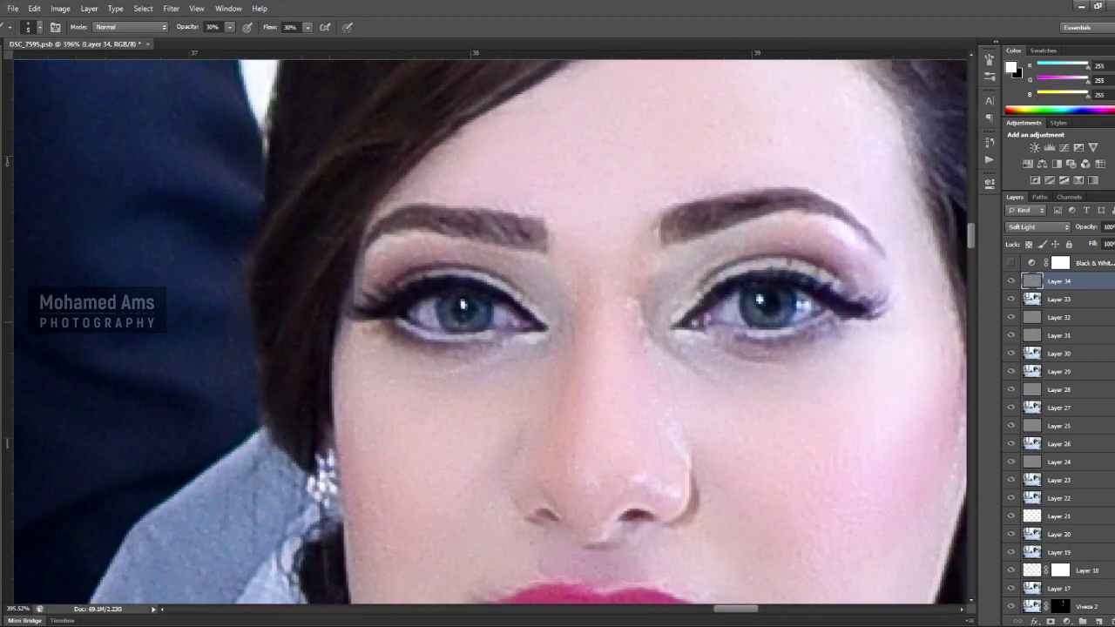
scroll(487, 331, right, 2)
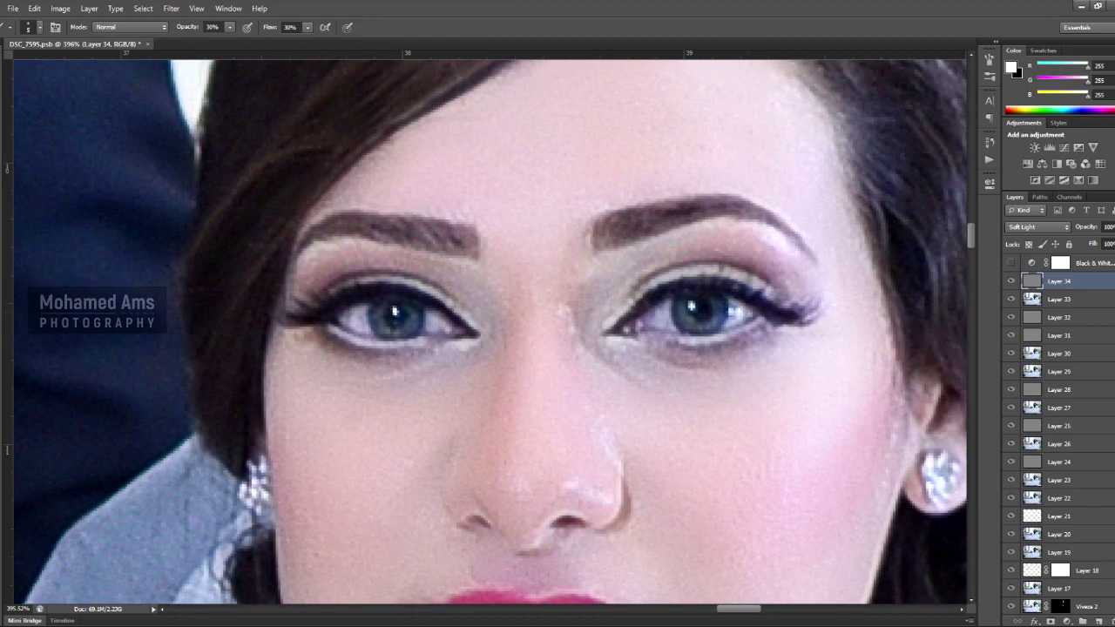
scroll(691, 307, up, 1)
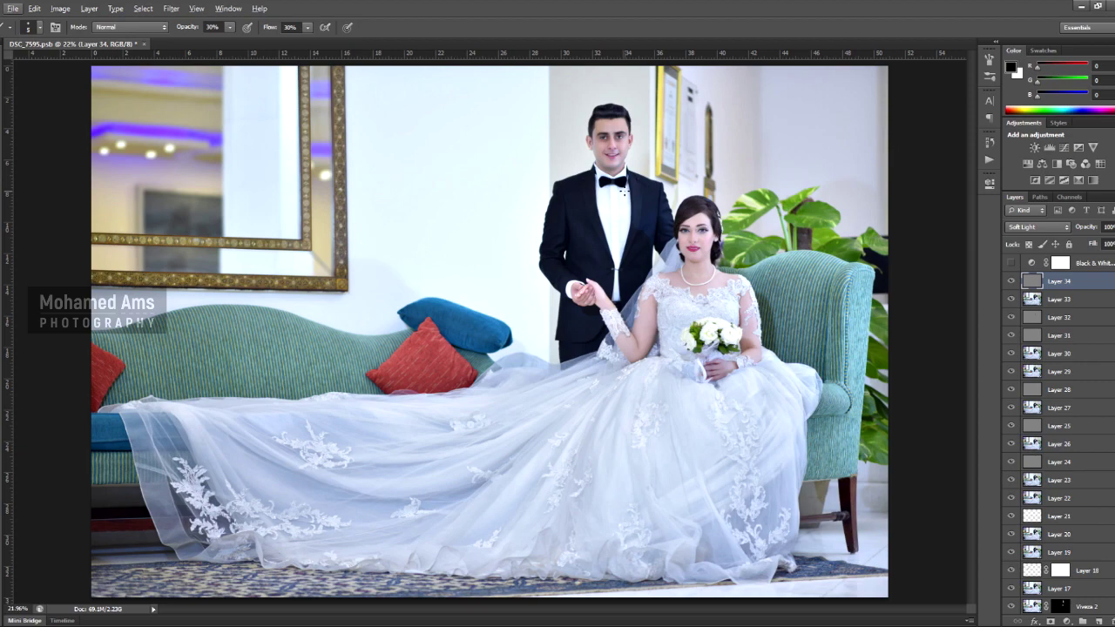
Hide the Black & White check layer and dodge and burn the bride's hair on the Soft Light layer with a 30% brush.
scroll(708, 224, up, 10)
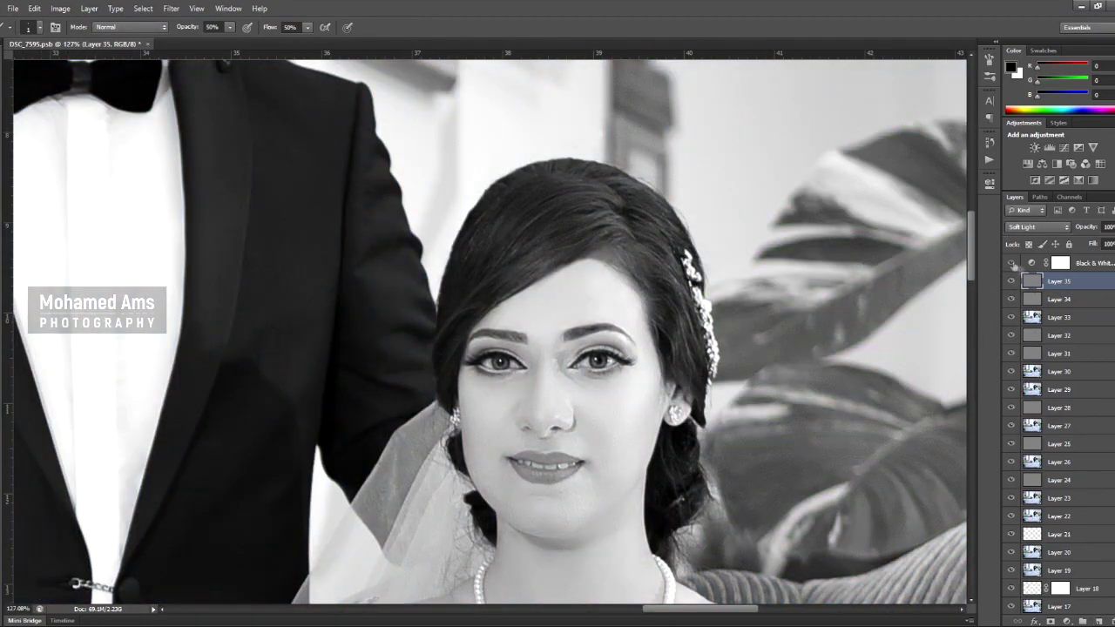
click(1011, 263)
key(x)
drag(580, 196, 606, 217)
scroll(425, 135, down, 3)
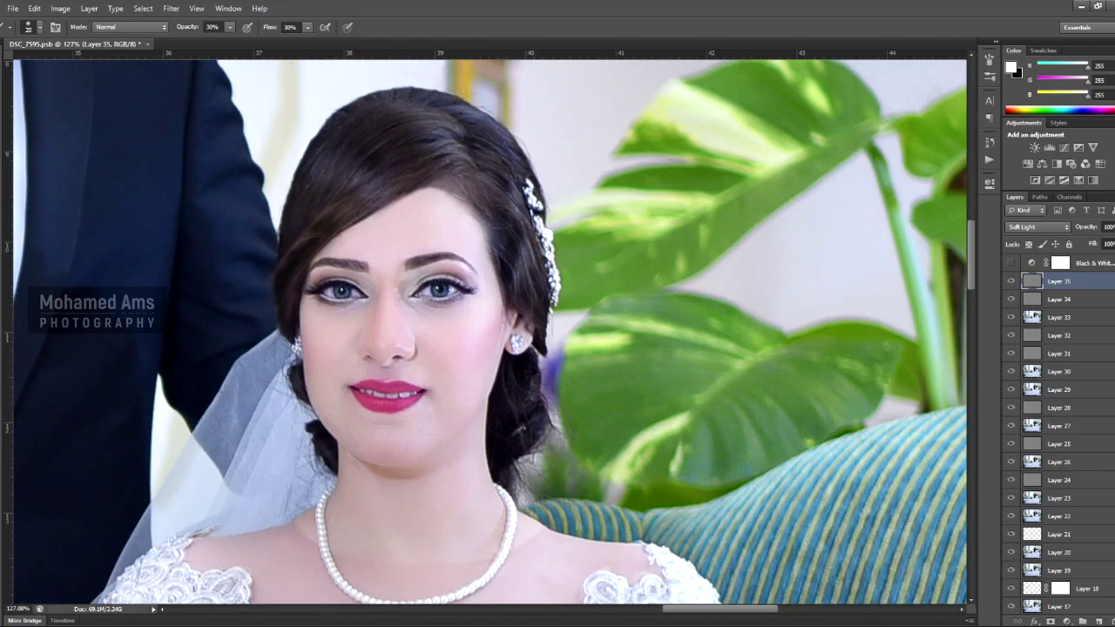
key(x)
scroll(487, 331, down, 1)
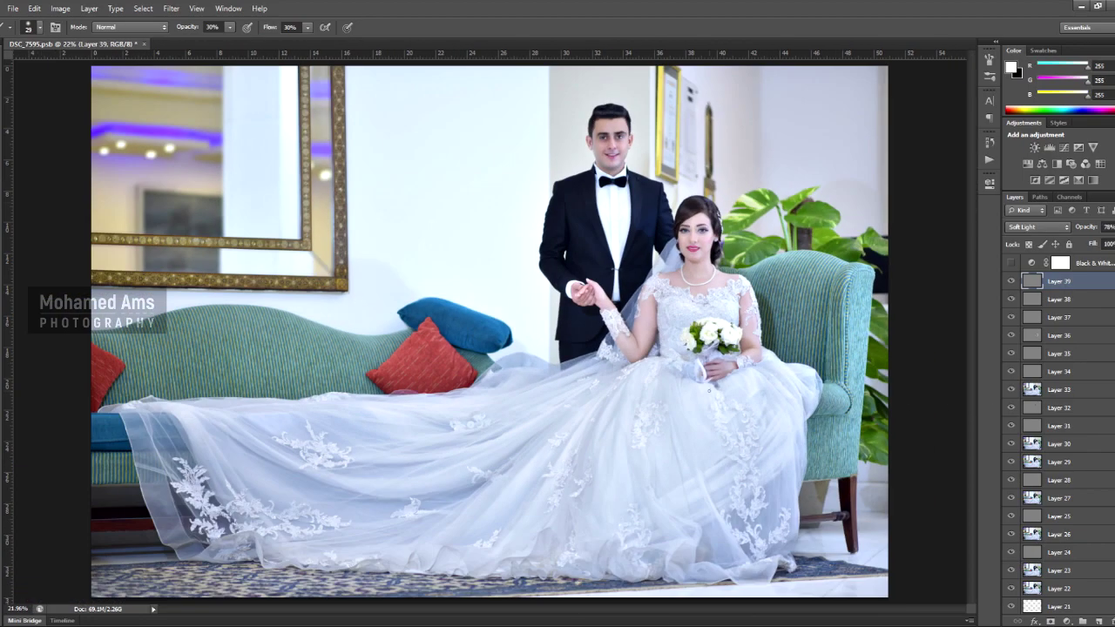
Apply the Color Efex Pro 4 Detail Extractor to the merged layer through a mask on the couple and adjust its opacity.
click(170, 8)
mouse_move(194, 284)
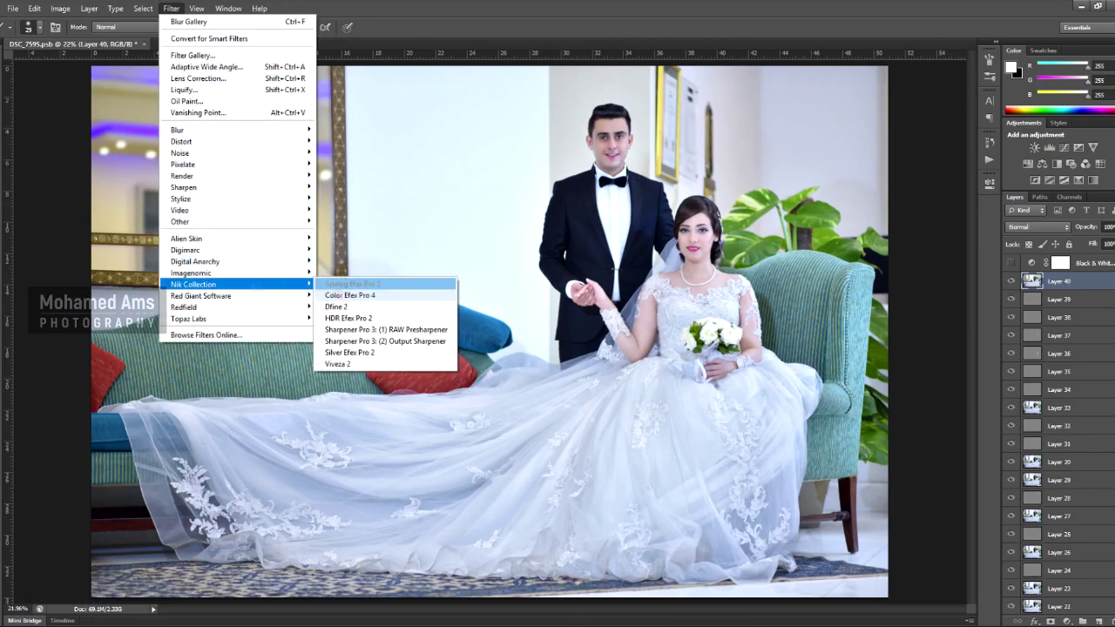
click(349, 296)
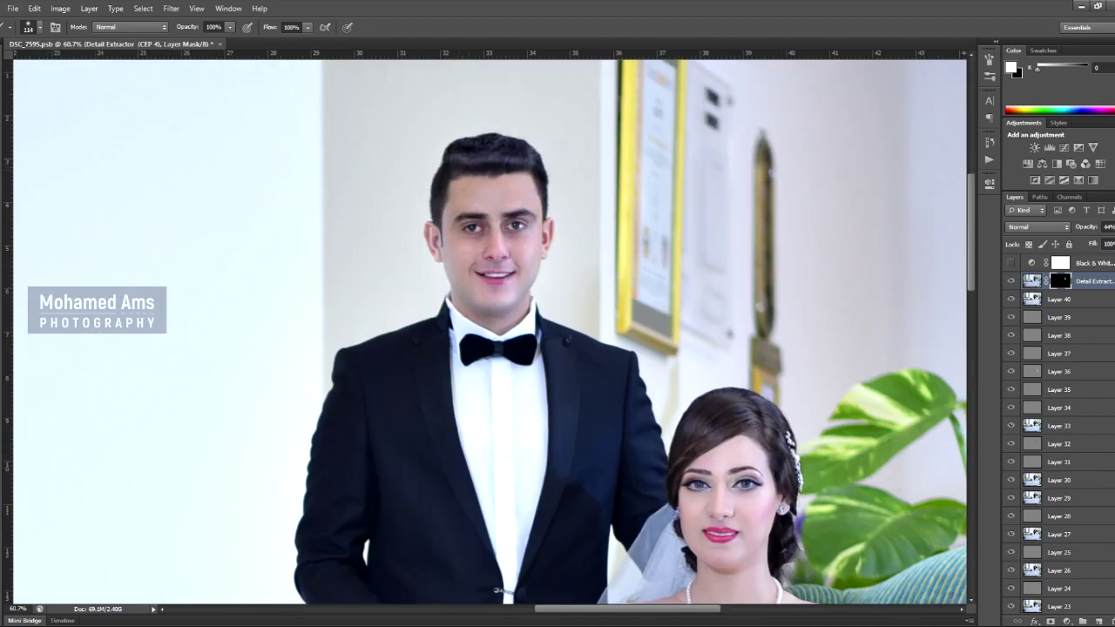
drag(1099, 244, 1106, 244)
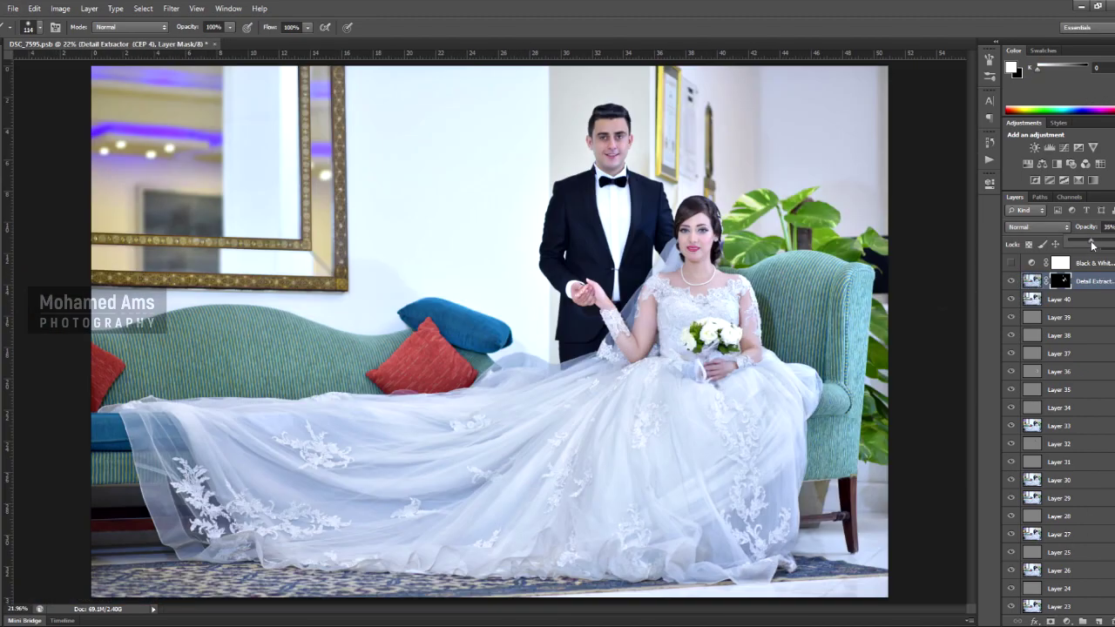
Merge the visible layers into a new layer, lasso the inner mirror frame and sharpen it with Unsharp Mask.
key(ctrl+shift+alt+e)
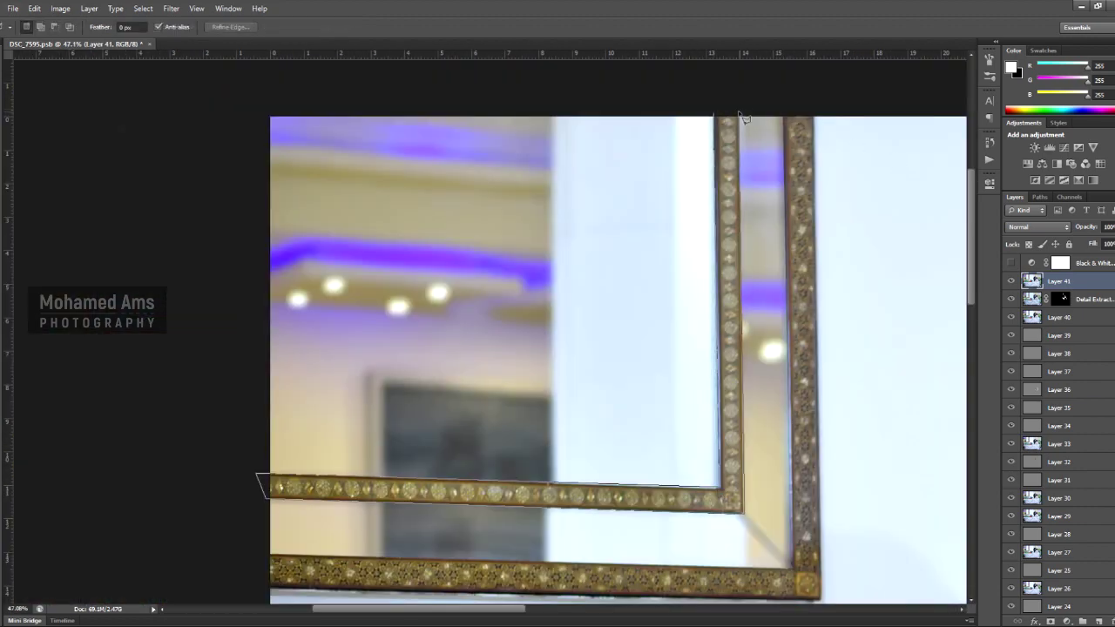
click(742, 115)
click(216, 545)
click(171, 8)
click(348, 218)
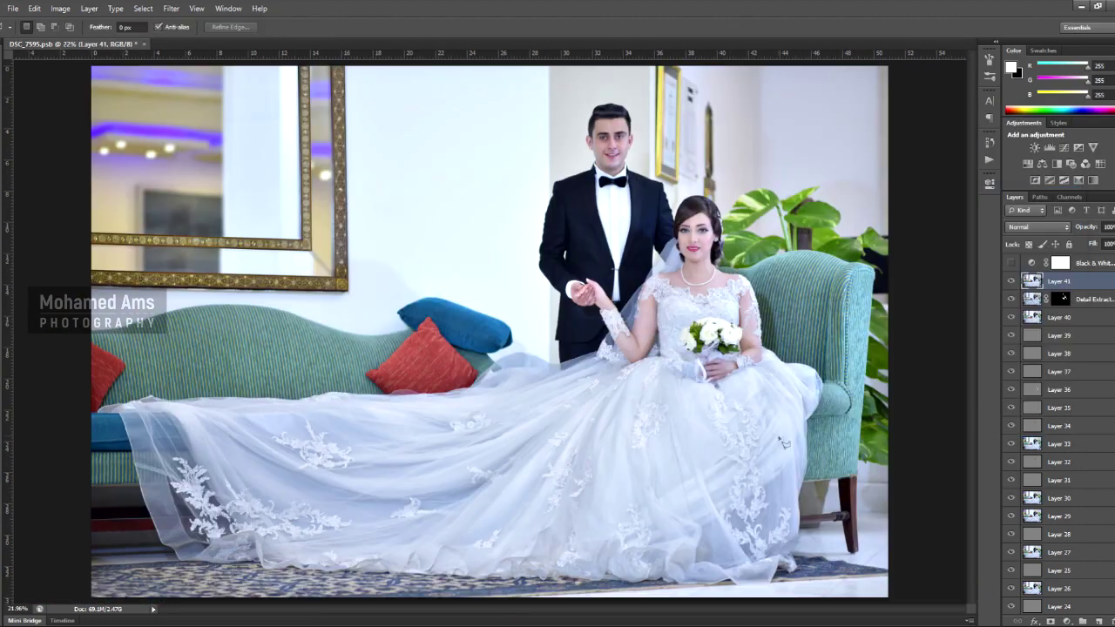
Apply Smart Sharpen to the whole photo with amount 50%, radius 2.0 px, Lens Blur removal and More Accurate.
click(171, 7)
mouse_move(207, 187)
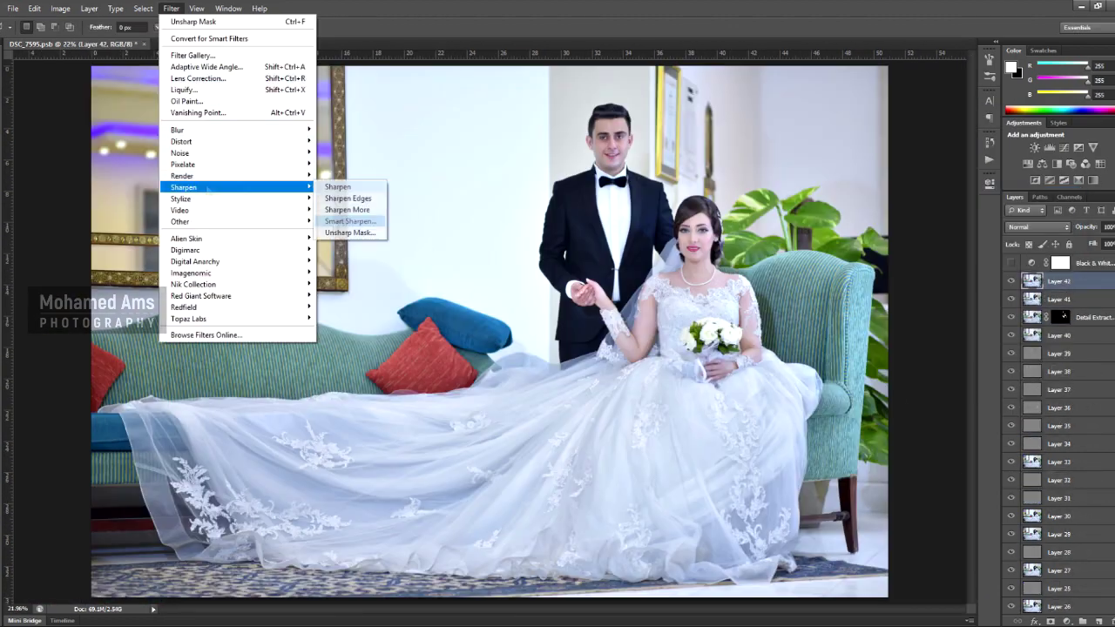
click(349, 233)
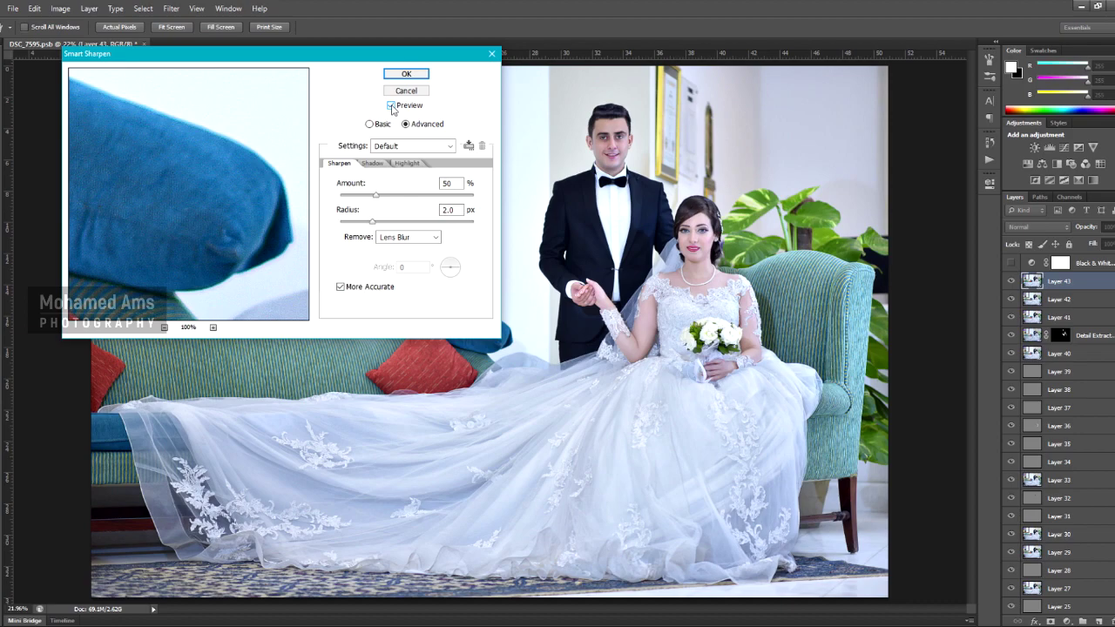
key(Return)
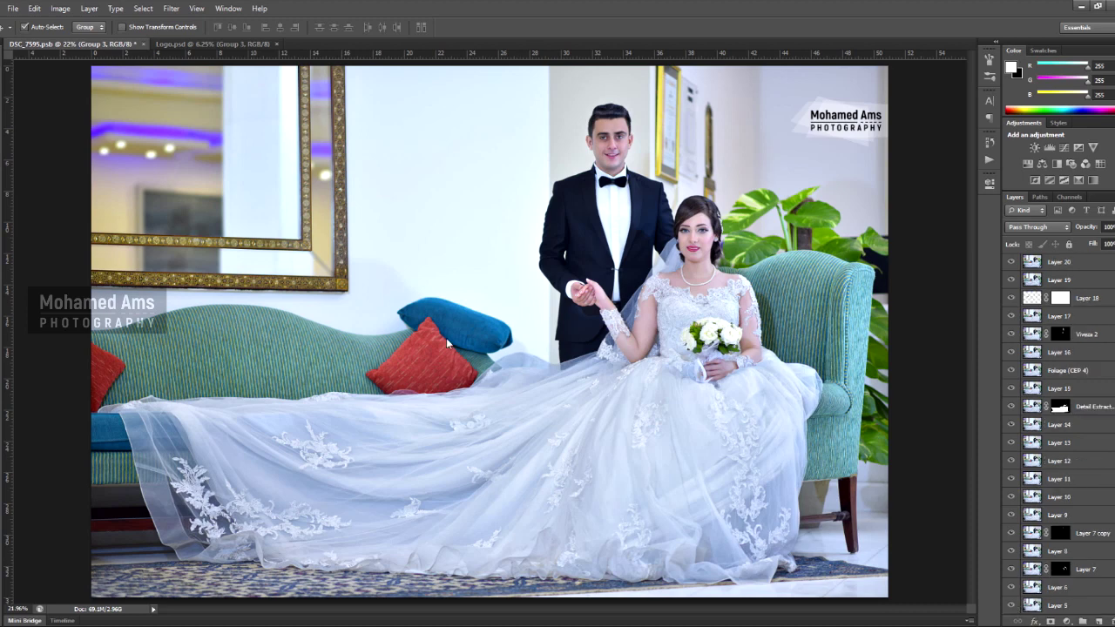
Write "Respect 2 All :)" as red 50 pt text on the wall beside the mirror.
key(t)
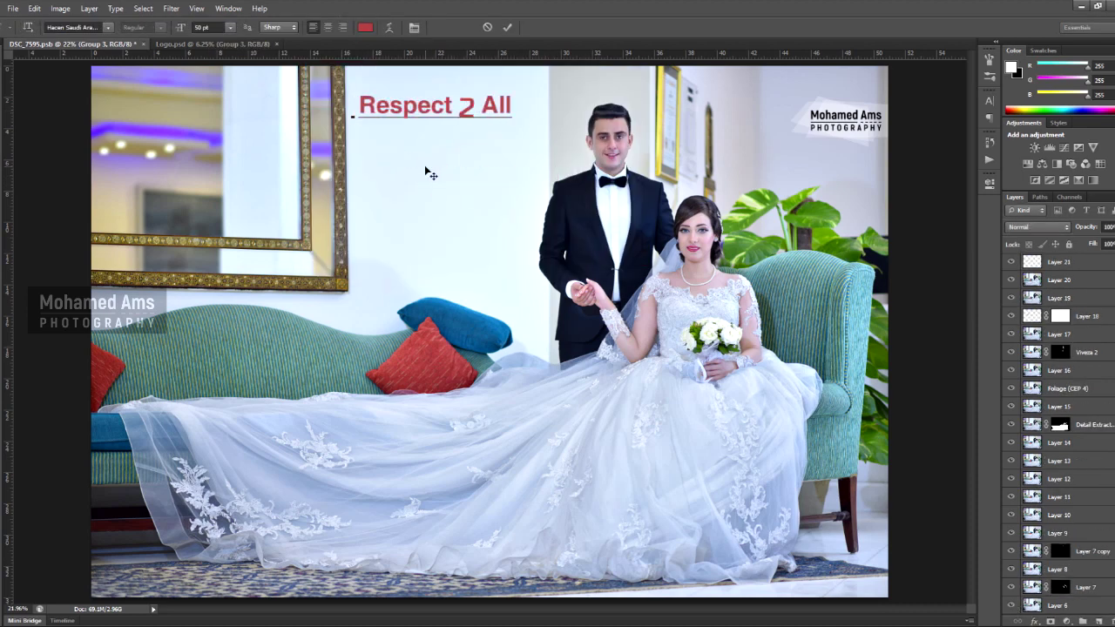
text(:))
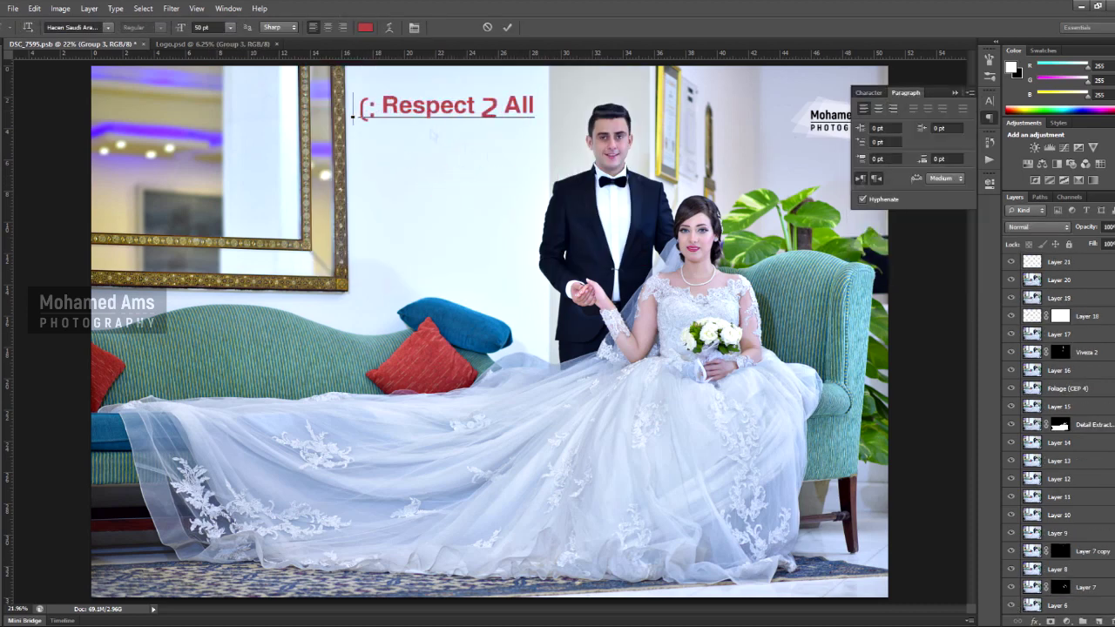
key(ctrl+a)
text(follow Me)
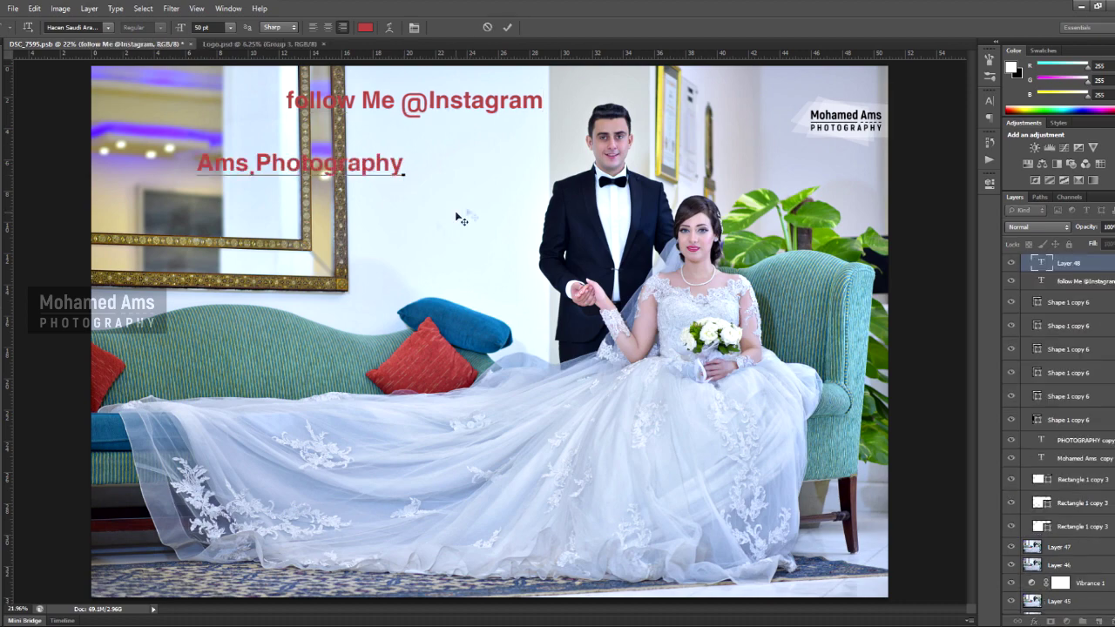
drag(461, 218, 619, 200)
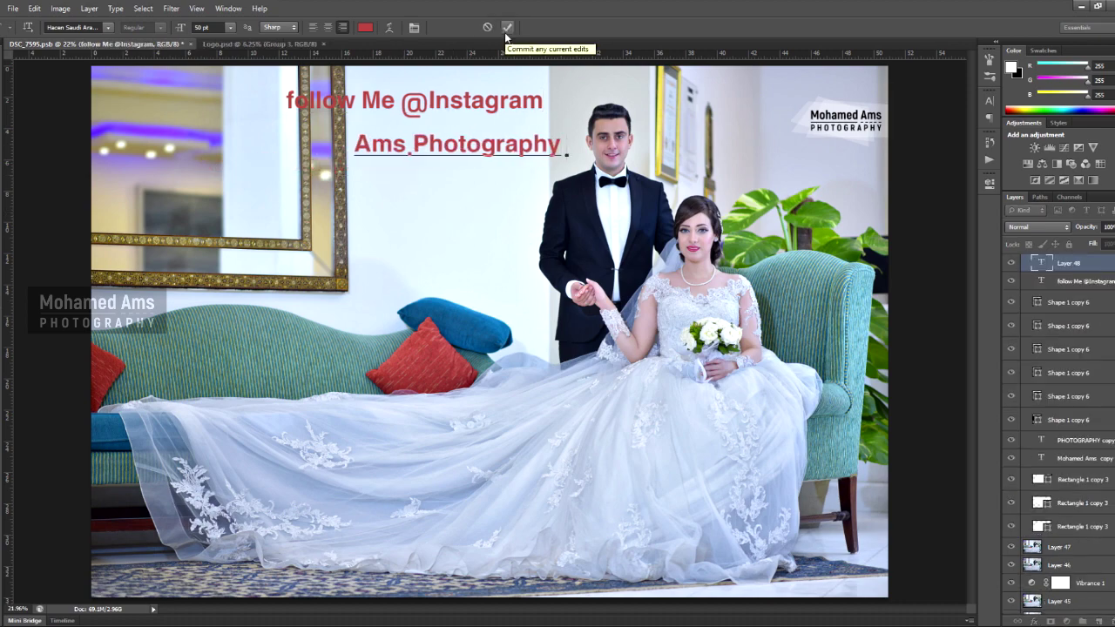